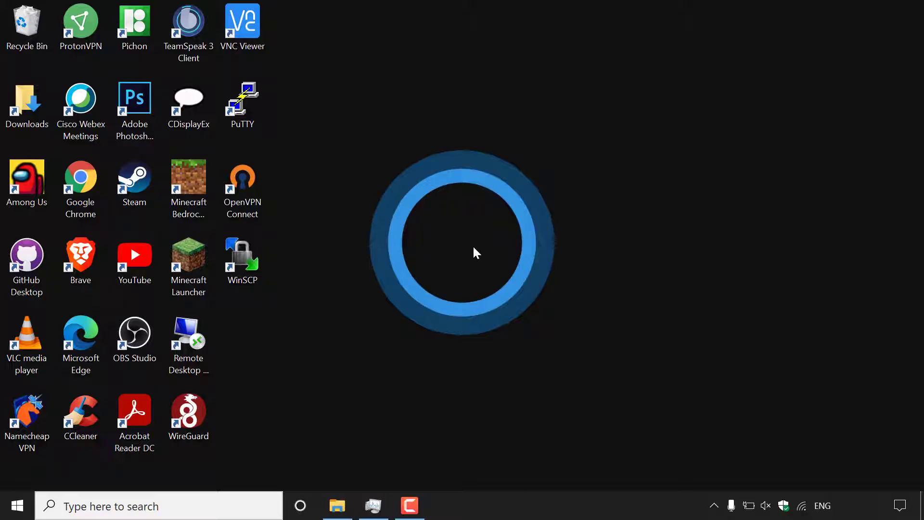
# - Open Task Manager at full screen height, then open and dismiss Cortana so it shows suspended
pyautogui.click(193, 506)
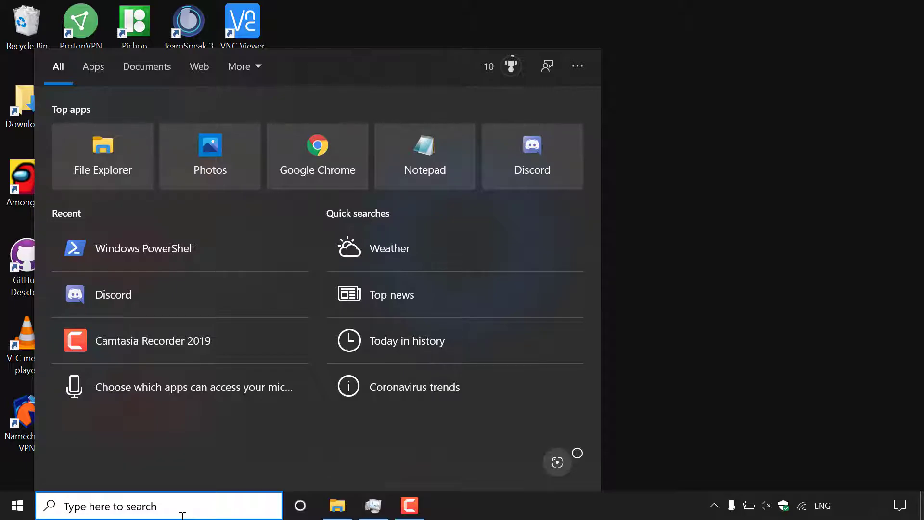
pyautogui.press('super+c')
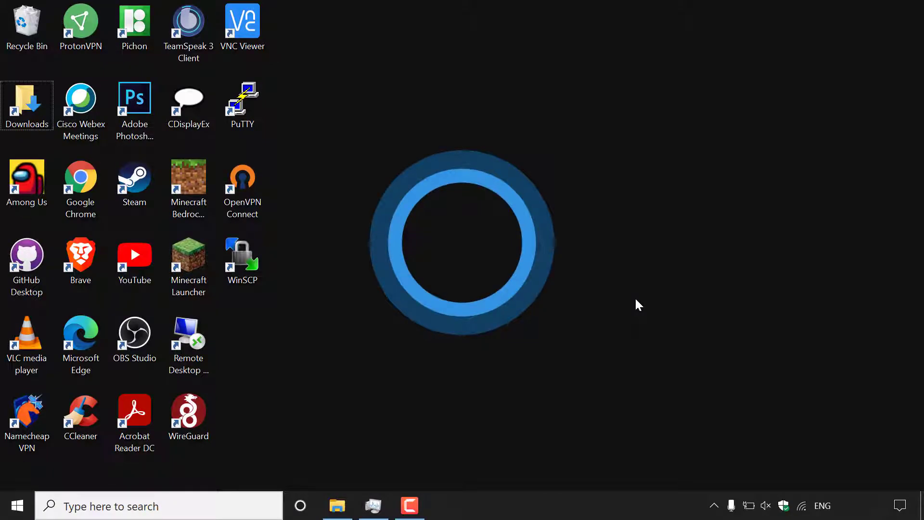
pyautogui.hotkey('ctrl', 'shift', 'Escape')
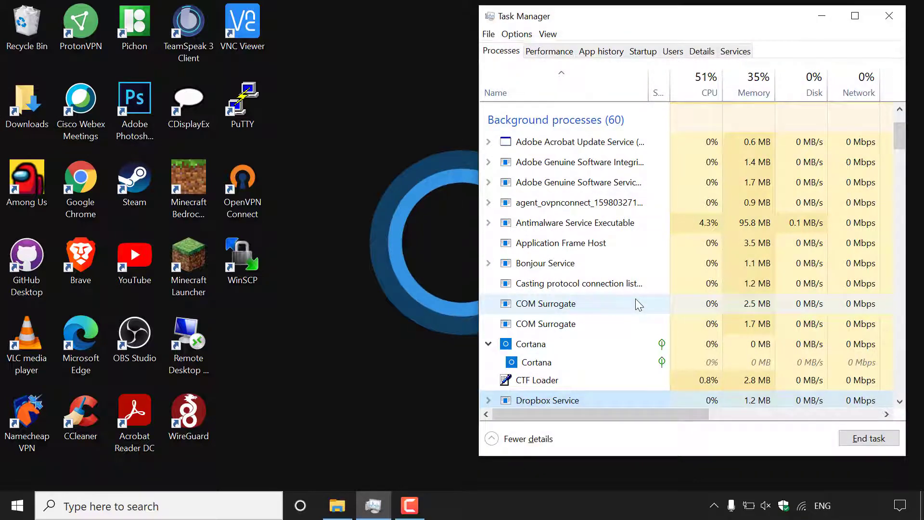
pyautogui.moveTo(788, 5); pyautogui.dragTo(789, 1)
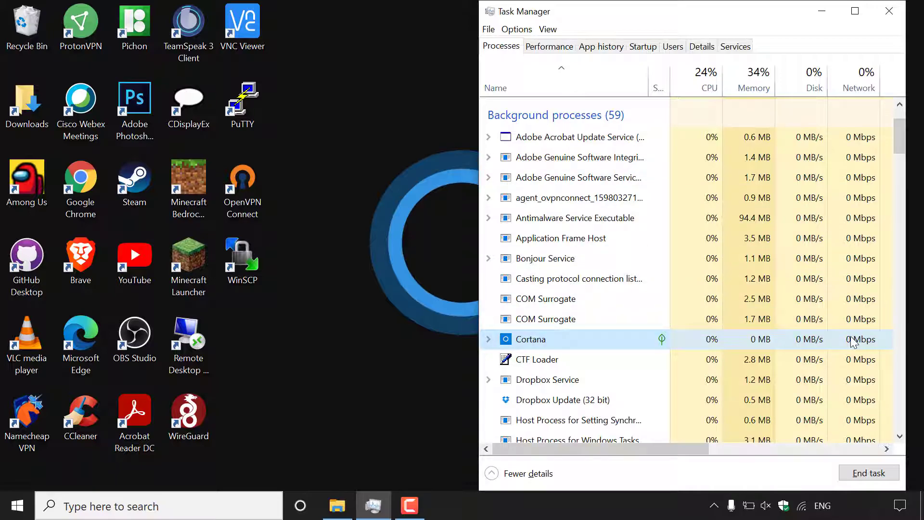
pyautogui.click(302, 506)
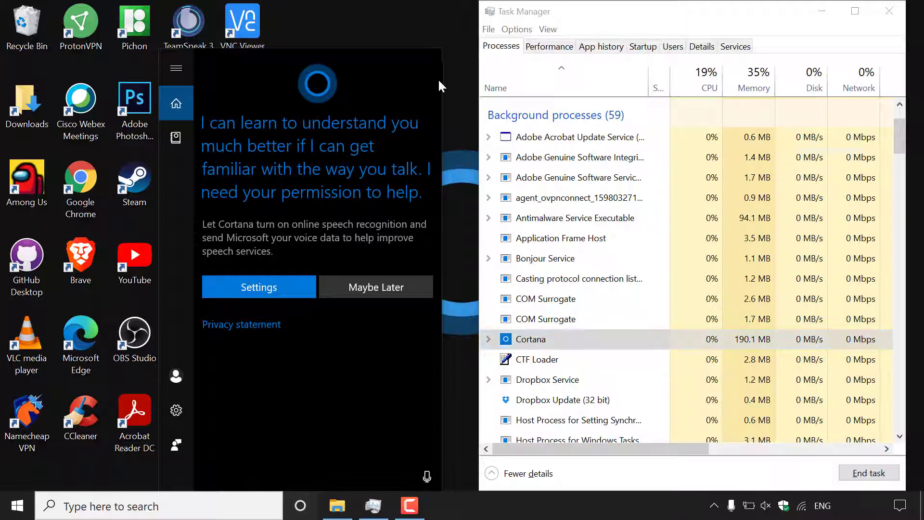
pyautogui.click(380, 32)
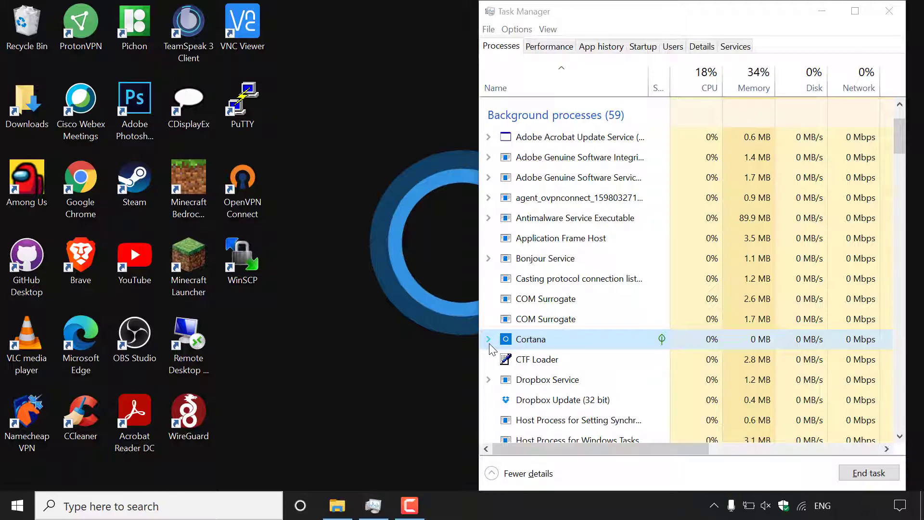
# - Expand the Cortana process group and bring up the menu for its child Cortana process
pyautogui.click(488, 339)
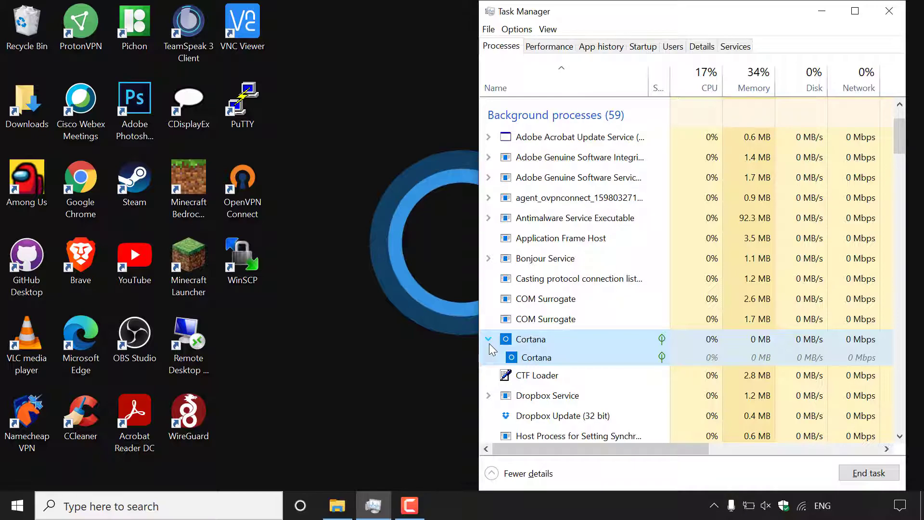
pyautogui.click(570, 361)
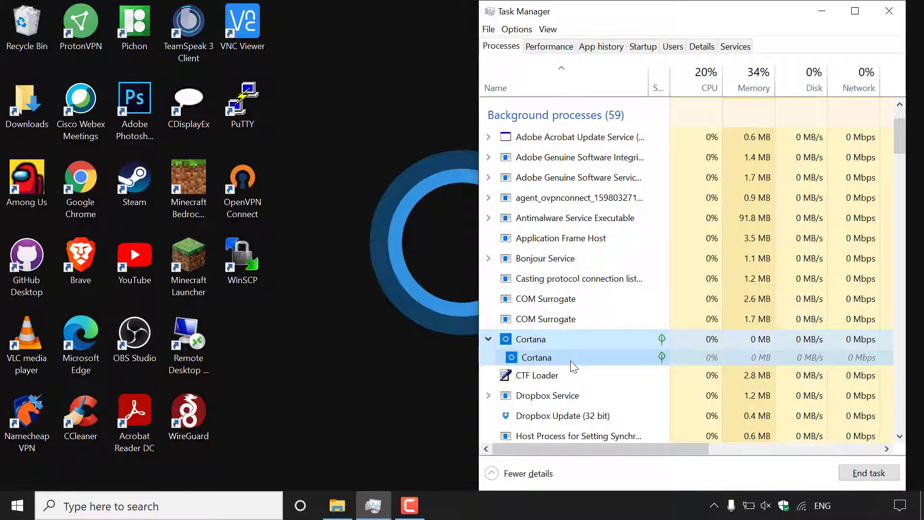
pyautogui.rightClick(570, 360)
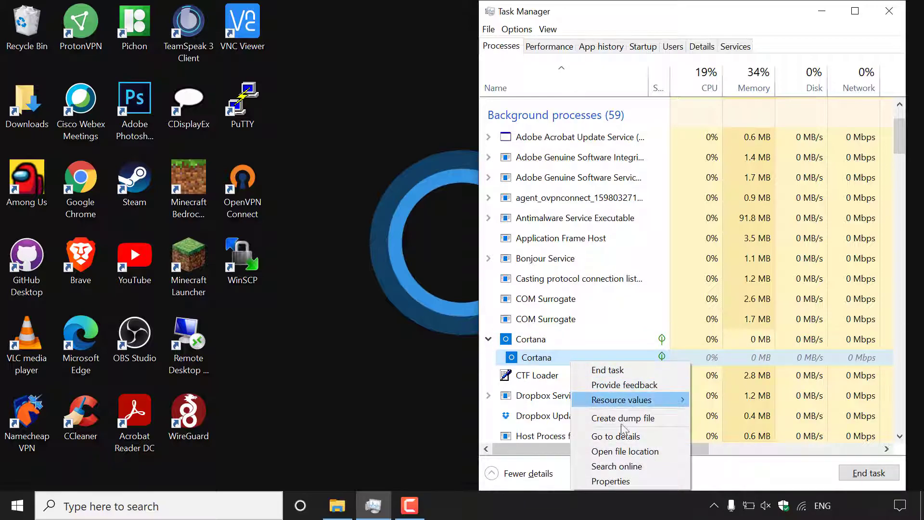
# - Open Cortana's file location, C:\Windows\SystemApps, and stretch the Explorer window to full height
pyautogui.click(640, 450)
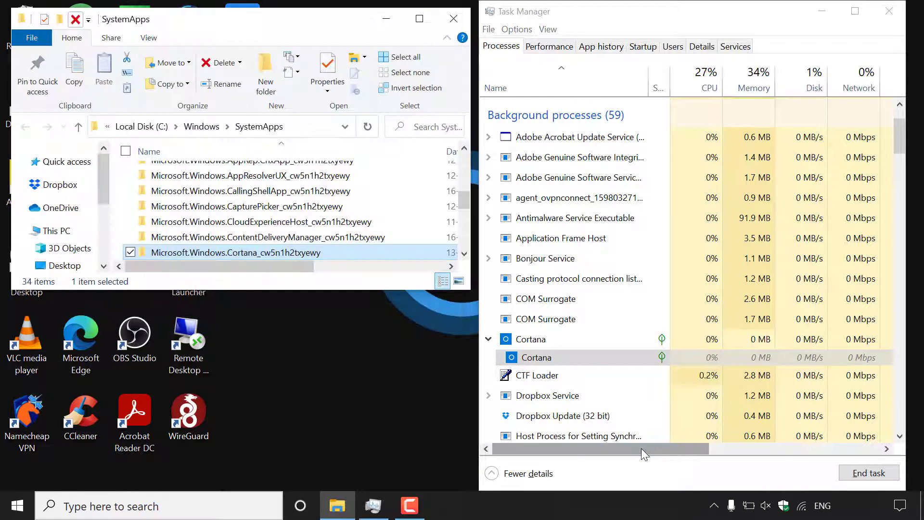
pyautogui.moveTo(362, 9); pyautogui.dragTo(362, 4)
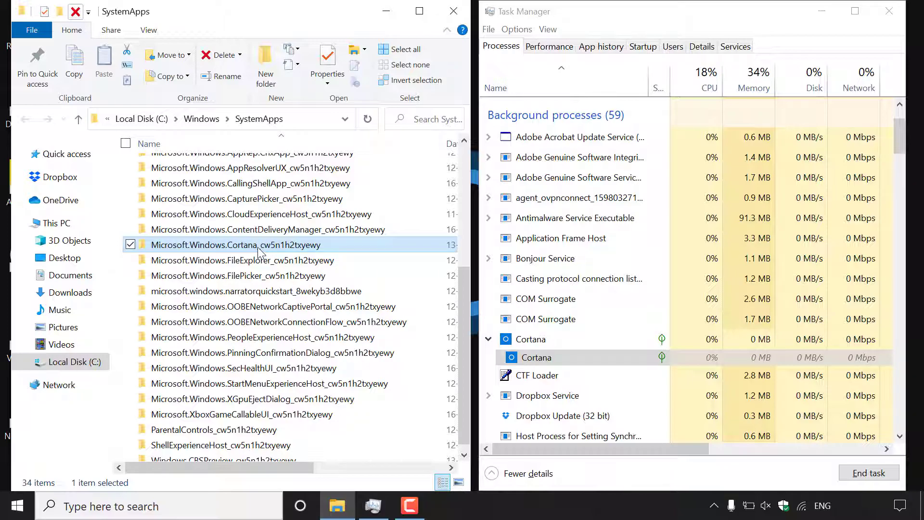
pyautogui.moveTo(234, 255)
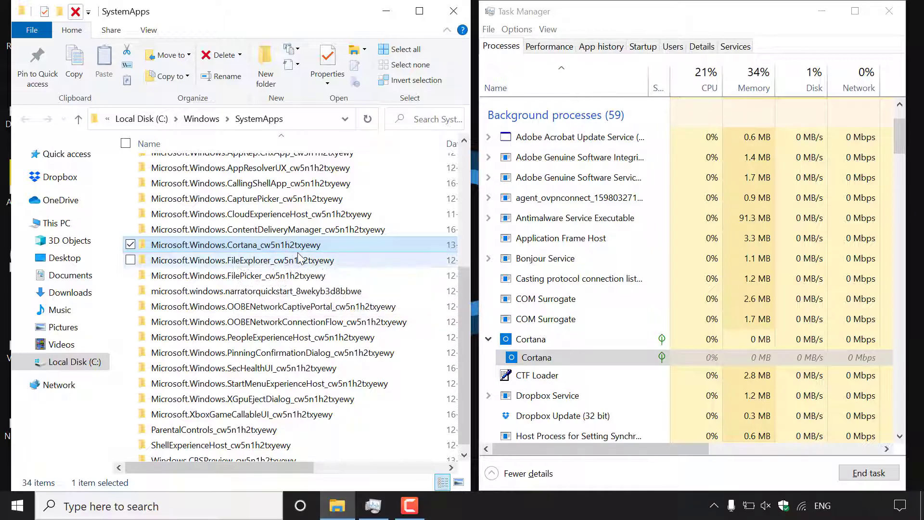
pyautogui.moveTo(305, 254)
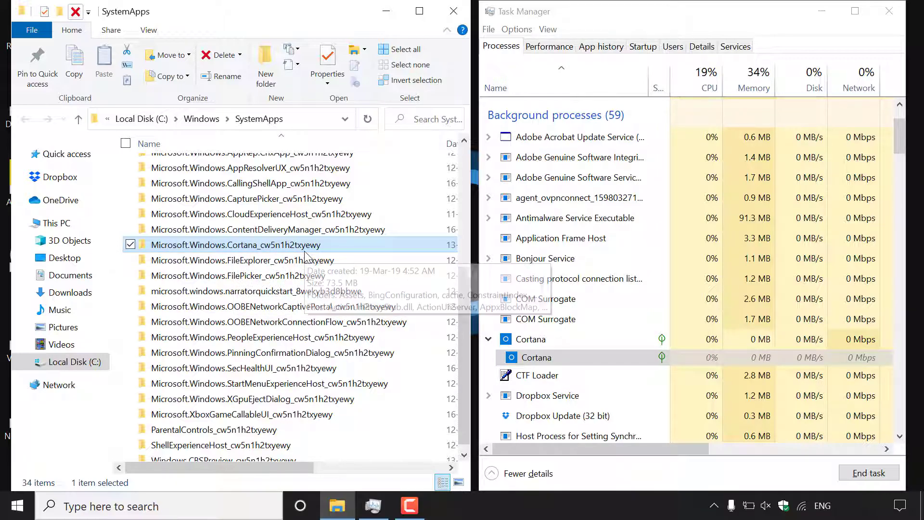
# - Rename the Microsoft.Windows.Cortana_cw5n1h2txyewy folder by appending _off, which triggers a Folder In Use error
pyautogui.rightClick(330, 249)
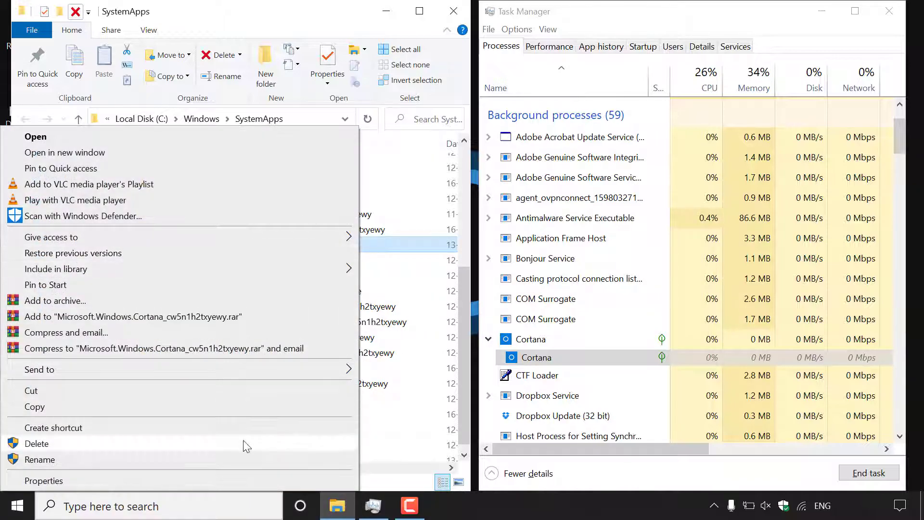
pyautogui.click(244, 458)
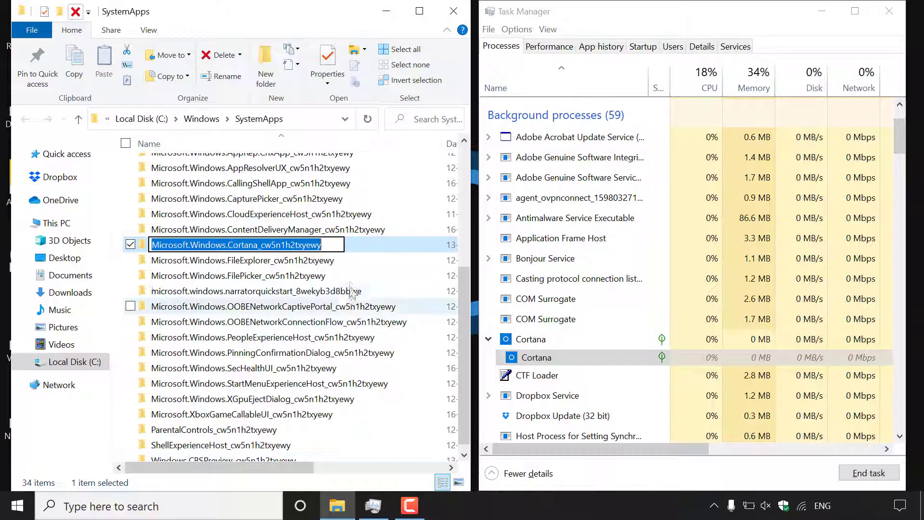
pyautogui.click(335, 247)
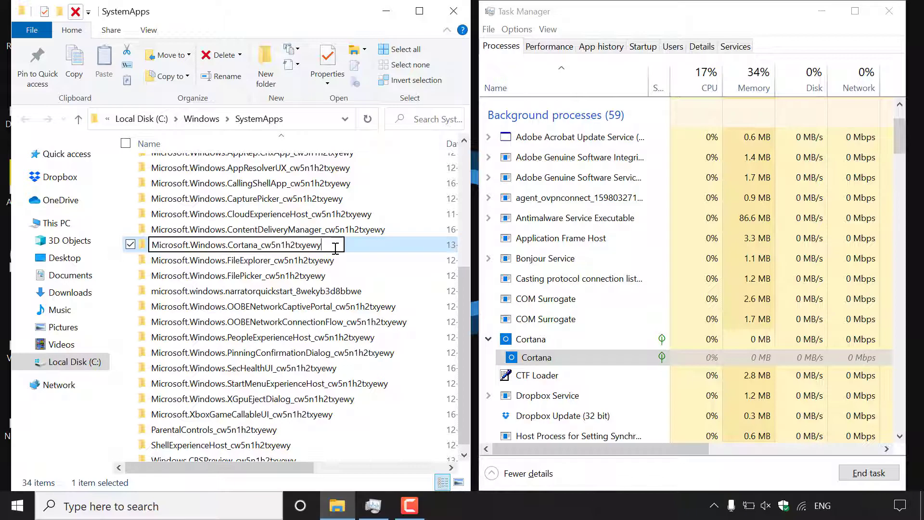
pyautogui.write('_off')
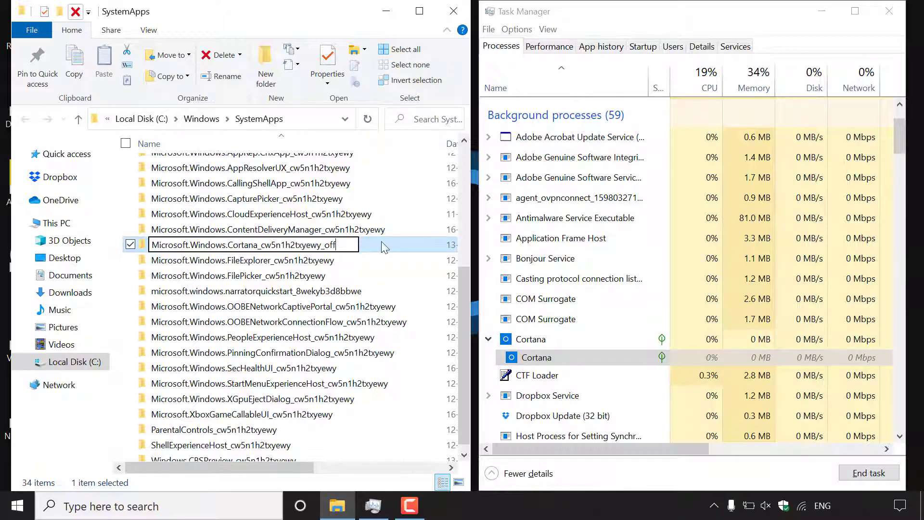
pyautogui.press('Return')
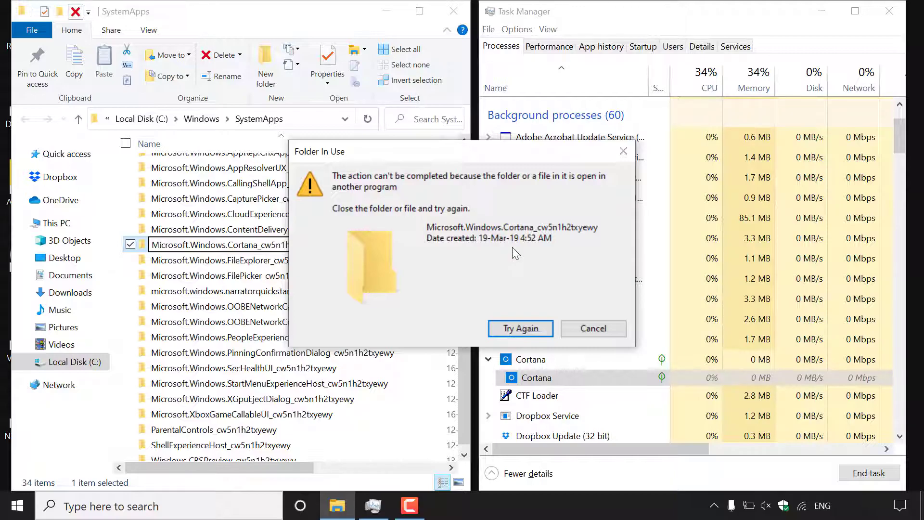
# - End the Cortana task in Task Manager and retry, so the folder becomes Microsoft.Windows.Cortana_cw5n1h2txyewy_off
pyautogui.moveTo(508, 156); pyautogui.dragTo(313, 161)
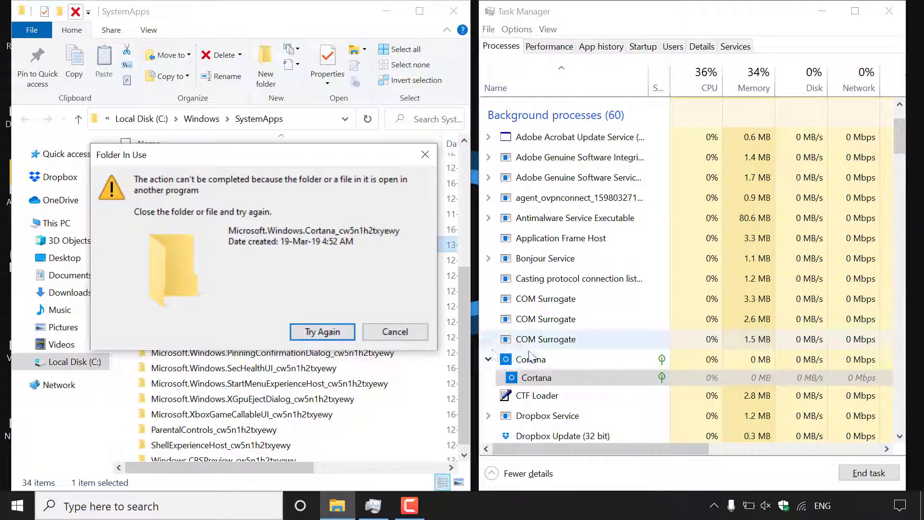
pyautogui.rightClick(557, 358)
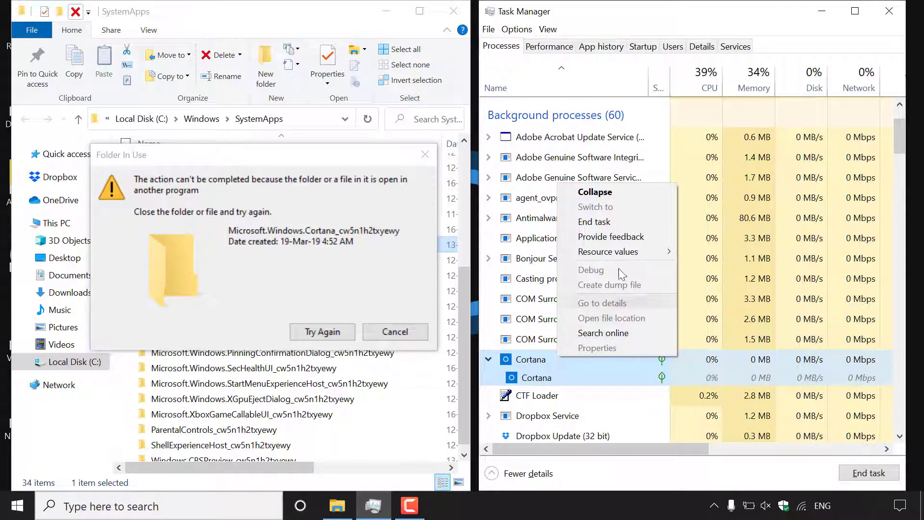
pyautogui.click(623, 222)
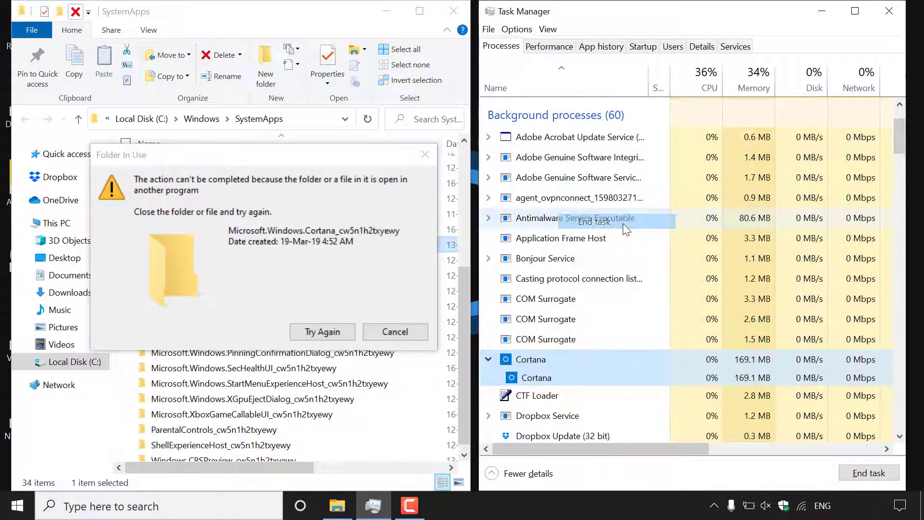
pyautogui.click(322, 338)
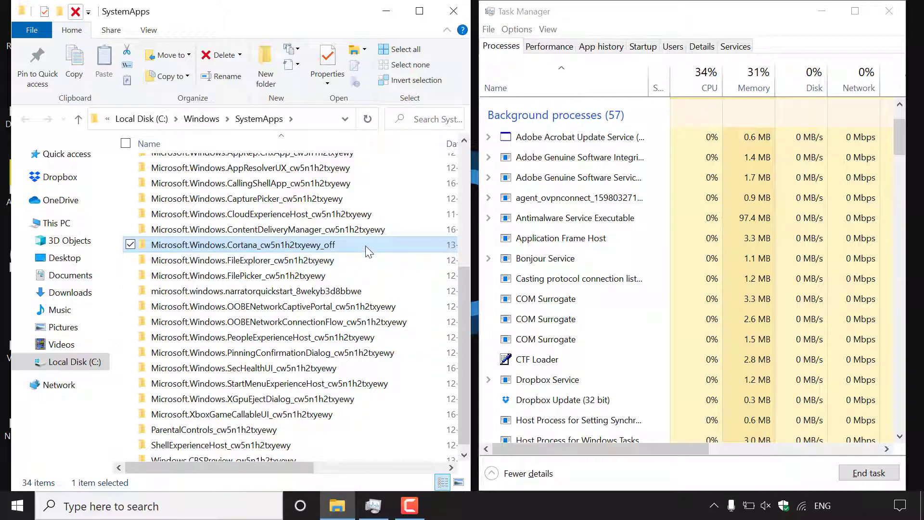
pyautogui.moveTo(366, 246)
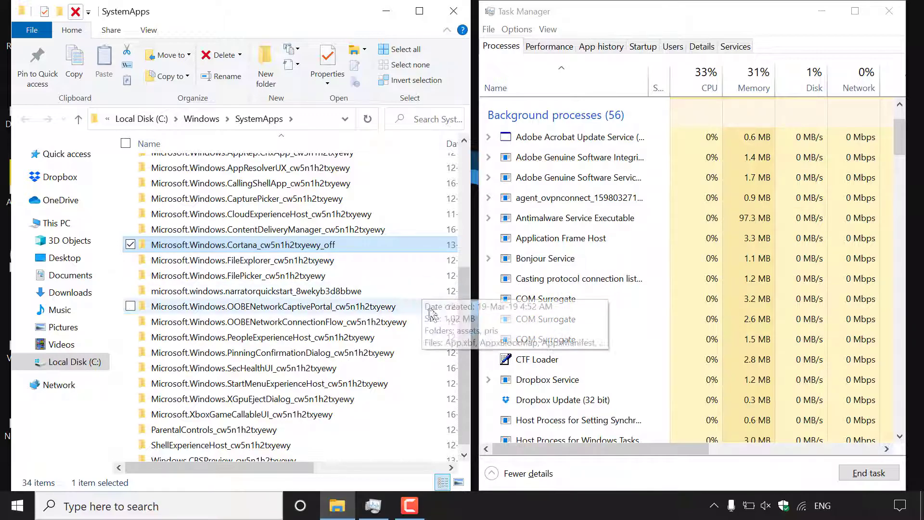
pyautogui.moveTo(464, 309); pyautogui.dragTo(463, 310)
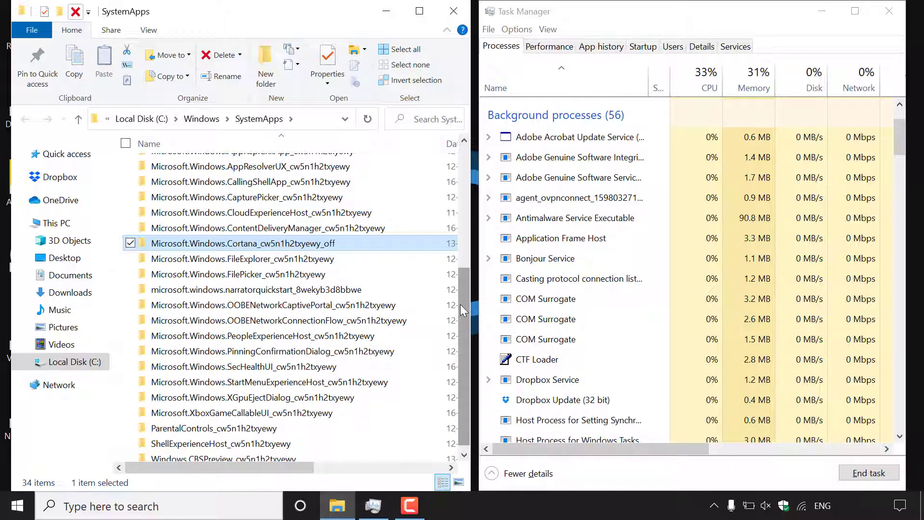
pyautogui.click(571, 18)
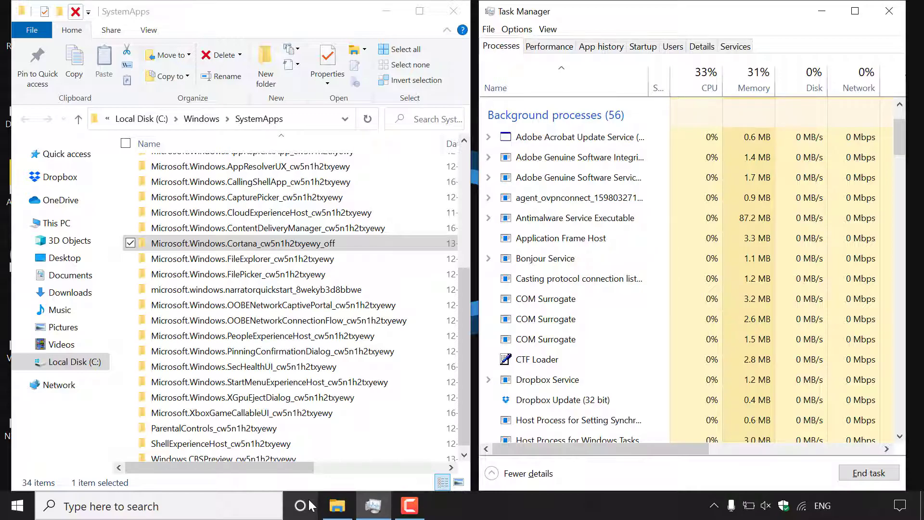
# - Uncheck Show Cortana button in the taskbar menu
pyautogui.rightClick(310, 506)
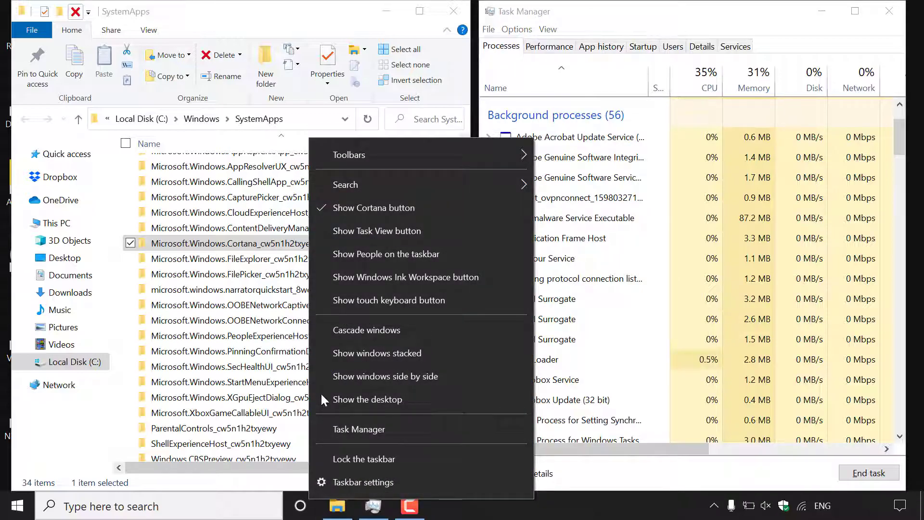
pyautogui.click(388, 207)
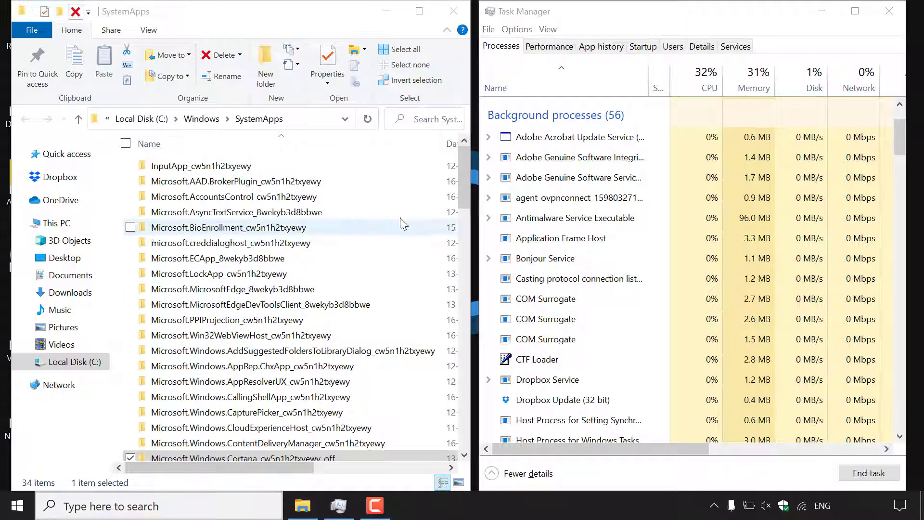
# - Rename the Cortana folder back to Microsoft.Windows.Cortana_cw5n1h2txyewy by removing _off
pyautogui.moveTo(462, 201); pyautogui.dragTo(450, 286)
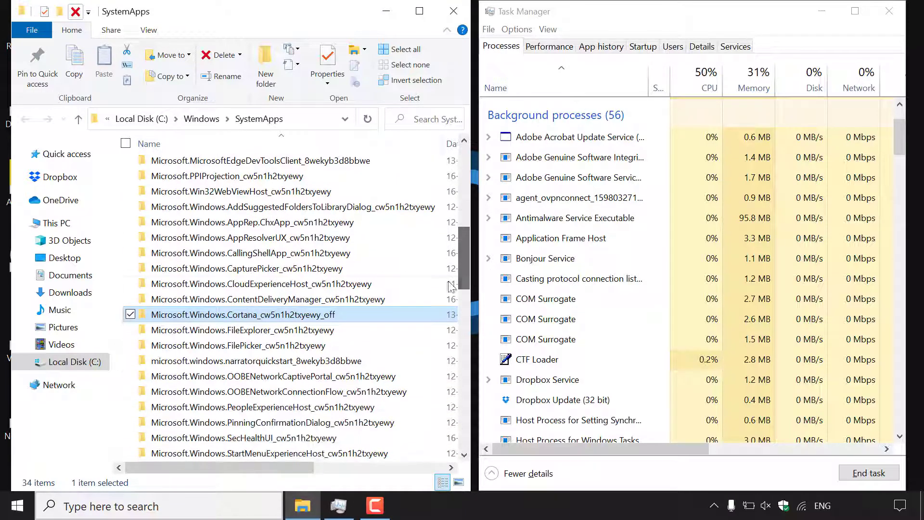
pyautogui.rightClick(364, 313)
pyautogui.click(171, 460)
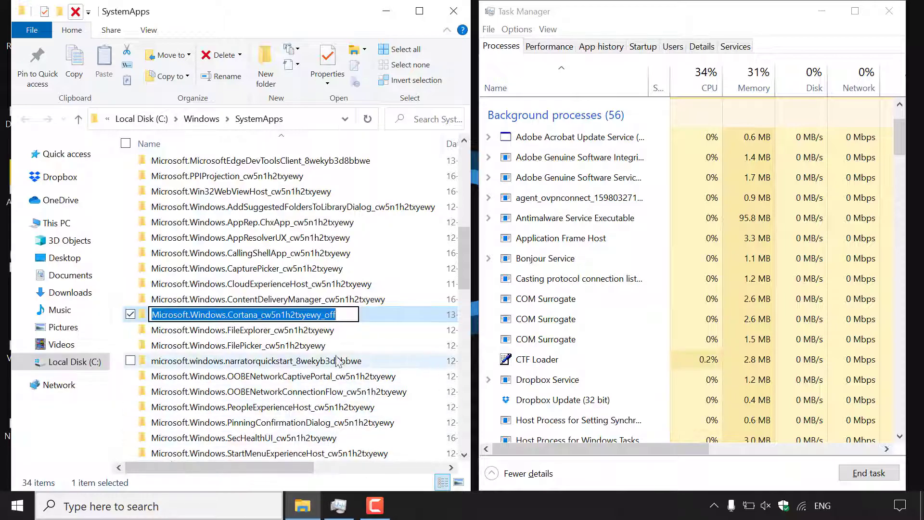
pyautogui.click(353, 314)
pyautogui.press('BackSpace')
pyautogui.press('BackSpace')
pyautogui.press('BackSpace')
pyautogui.press('BackSpace')
pyautogui.press('Return')
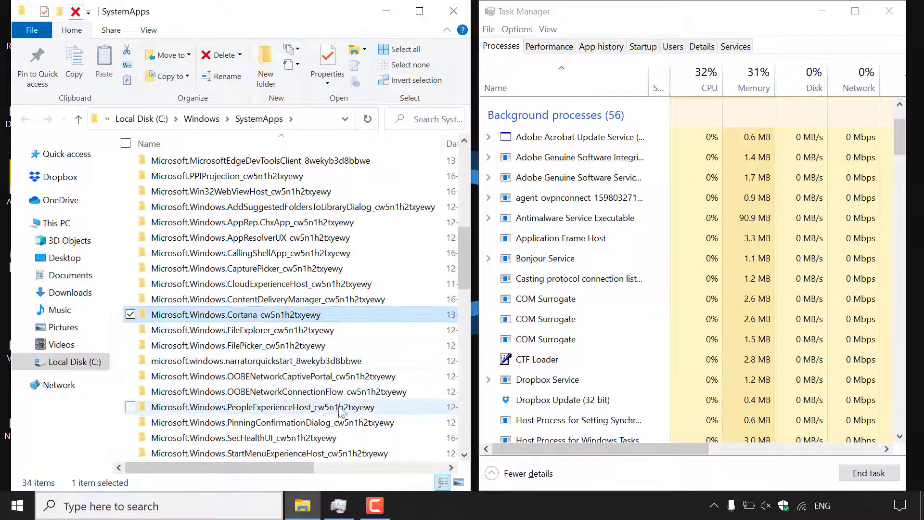
pyautogui.click(204, 500)
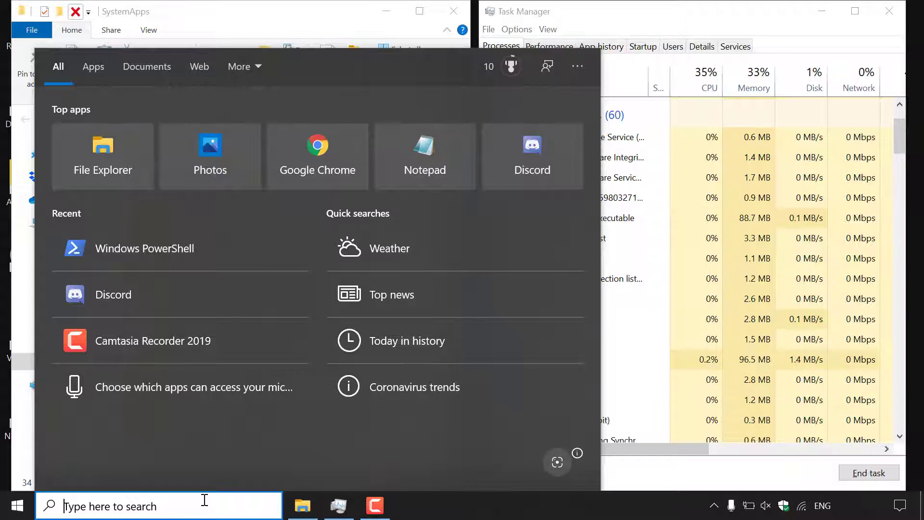
# - Re-enable Show Cortana button on the taskbar and open Cortana to confirm it works
pyautogui.rightClick(422, 512)
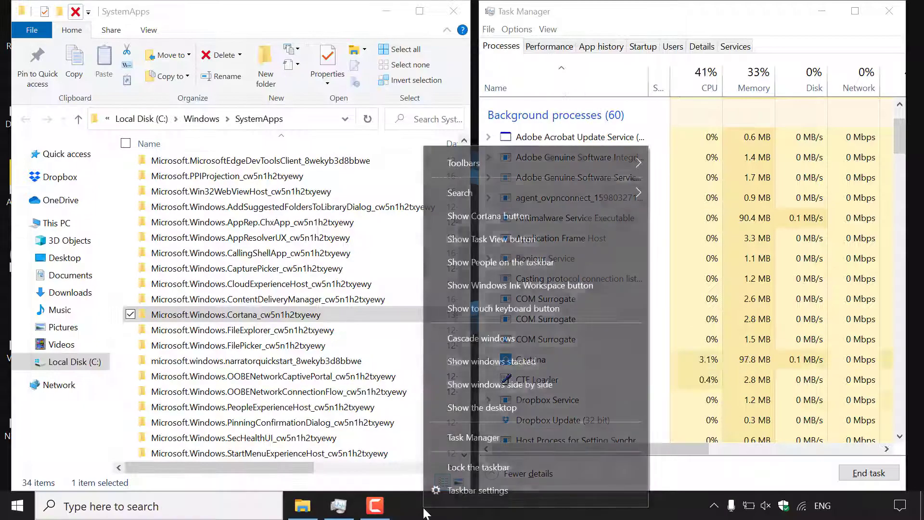
pyautogui.click(488, 218)
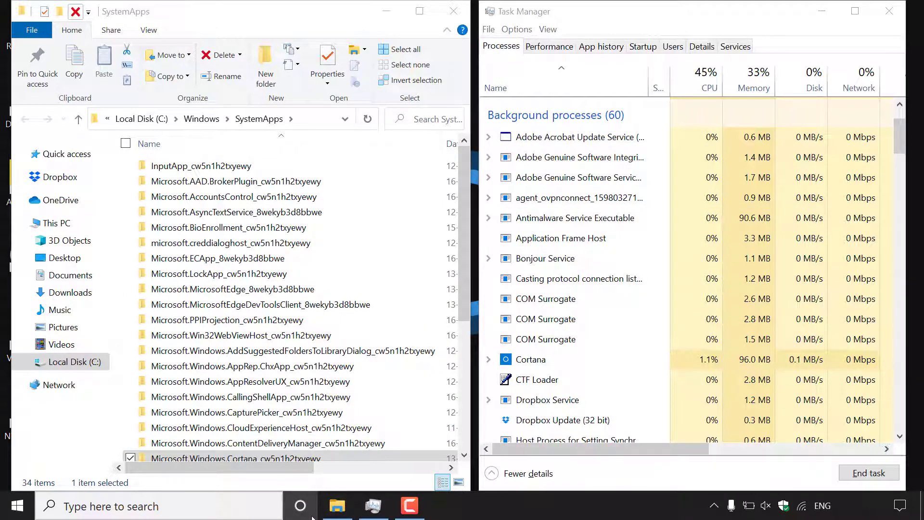
pyautogui.click(300, 505)
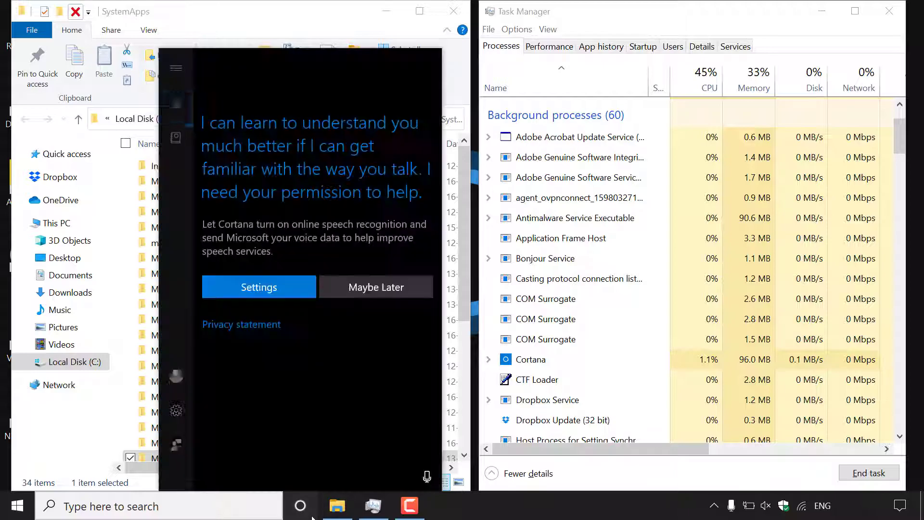